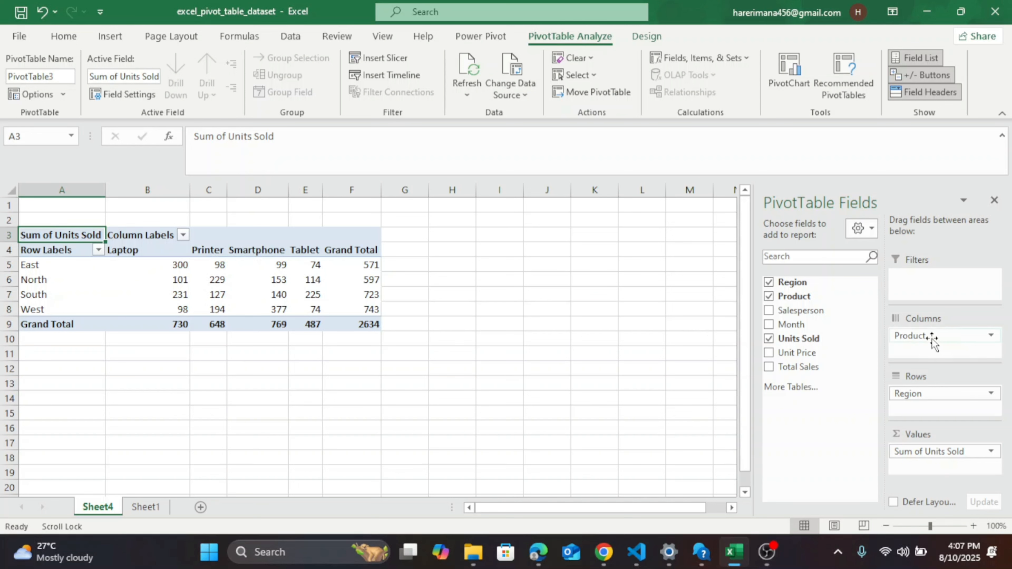
Move the Product field from the pivot table's columns to the rows, nested beneath Region.
{"action": "left_click_drag", "start_coordinate": [930, 336], "coordinate": [919, 414]}
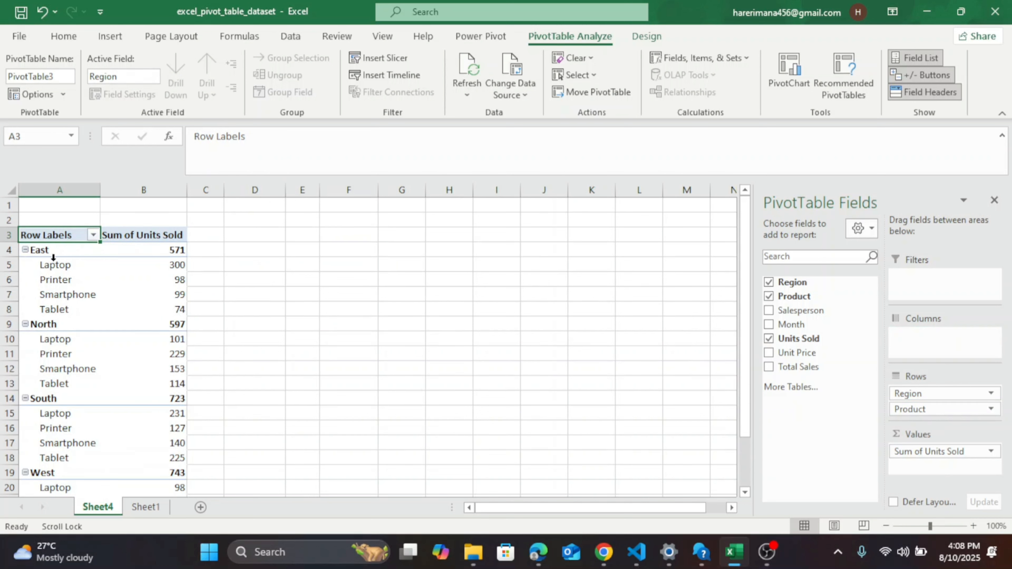
{"action": "scroll", "coordinate": [156, 353], "scroll_direction": "down", "scroll_amount": 1}
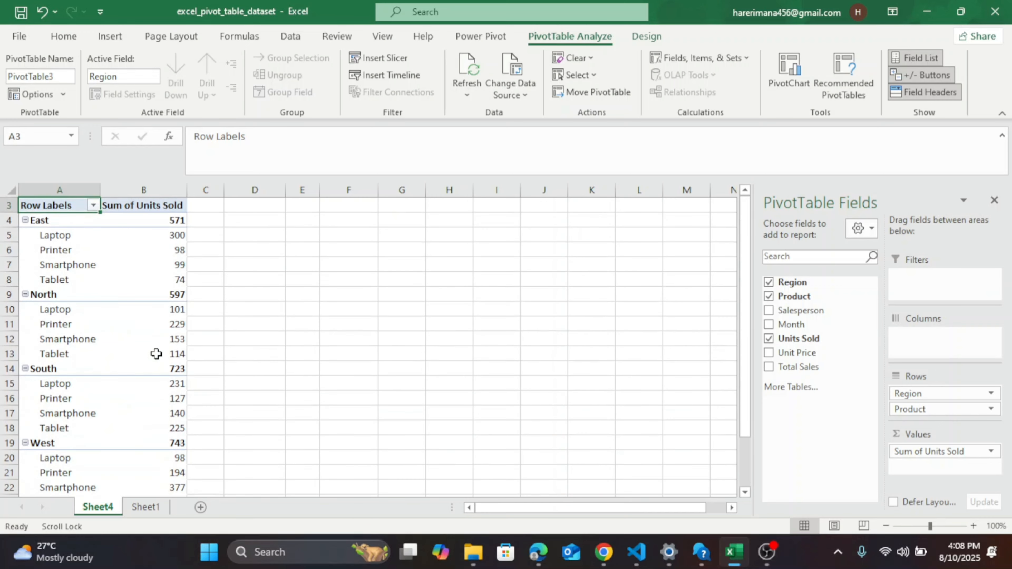
{"action": "mouse_move", "coordinate": [156, 353]}
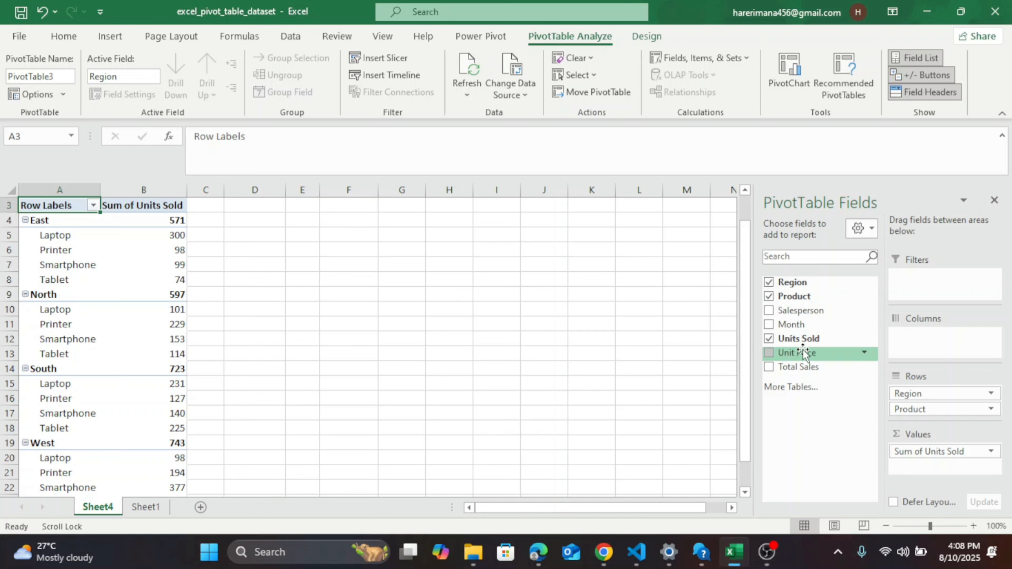
Add the Month field to the pivot table as a report filter.
{"action": "left_click_drag", "start_coordinate": [770, 328], "coordinate": [916, 282]}
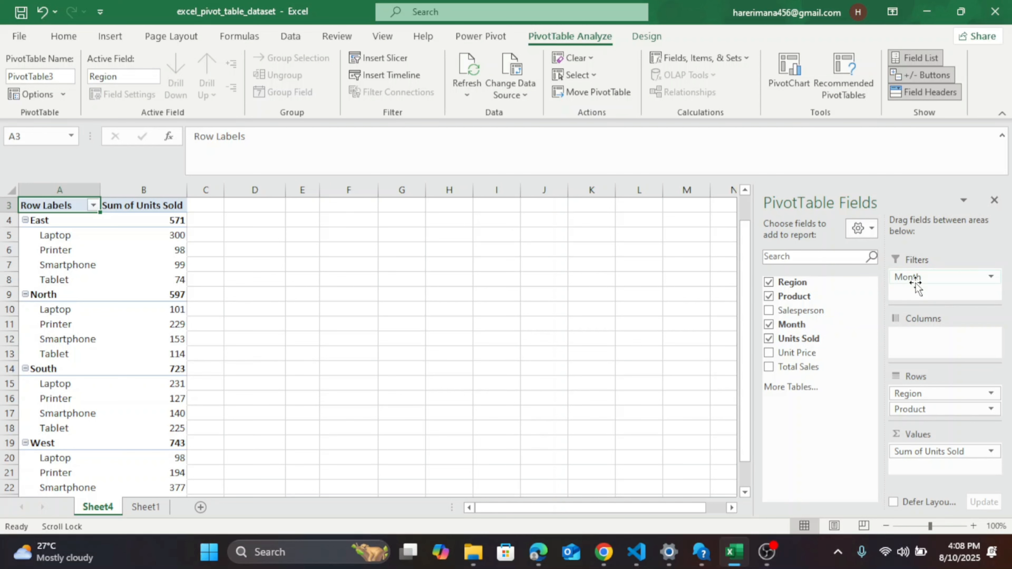
{"action": "left_click", "coordinate": [954, 277]}
{"action": "left_click", "coordinate": [950, 279]}
{"action": "scroll", "coordinate": [104, 310], "scroll_direction": "up", "scroll_amount": 1}
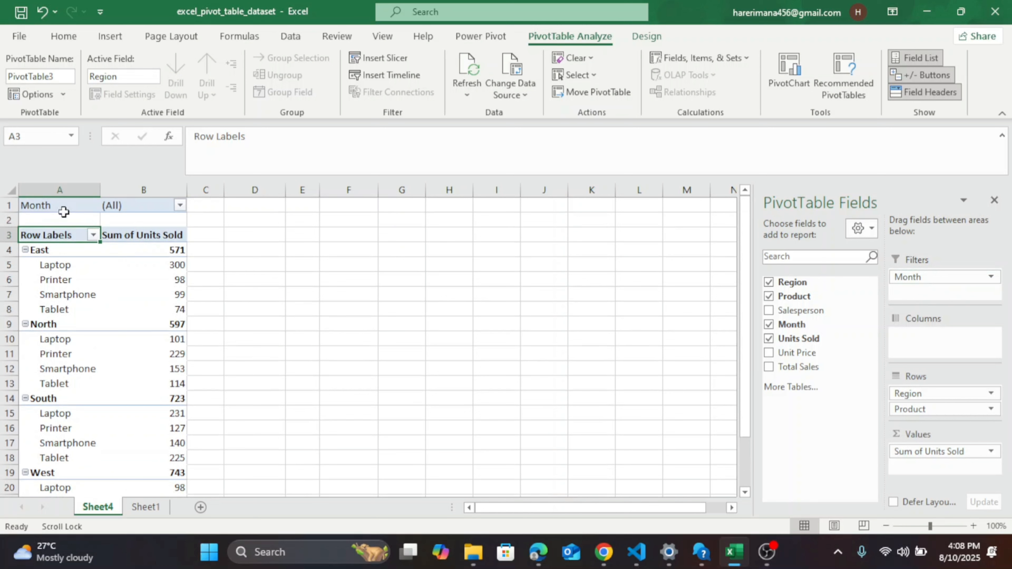
Enable multiple-item selection in the Month filter, keeping all months included.
{"action": "left_click", "coordinate": [181, 207]}
{"action": "left_click", "coordinate": [16, 370]}
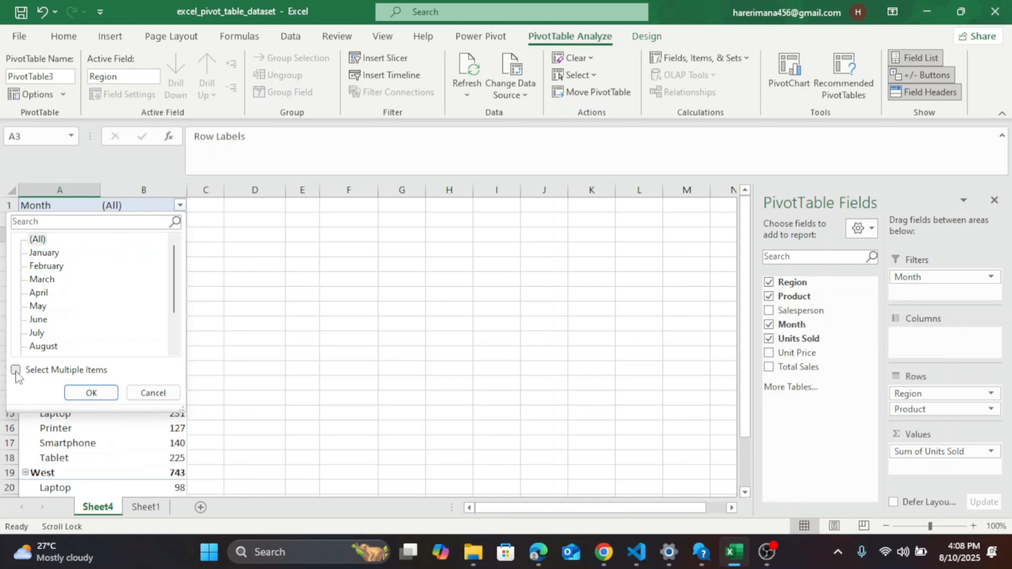
{"action": "scroll", "coordinate": [65, 335], "scroll_direction": "down", "scroll_amount": 2}
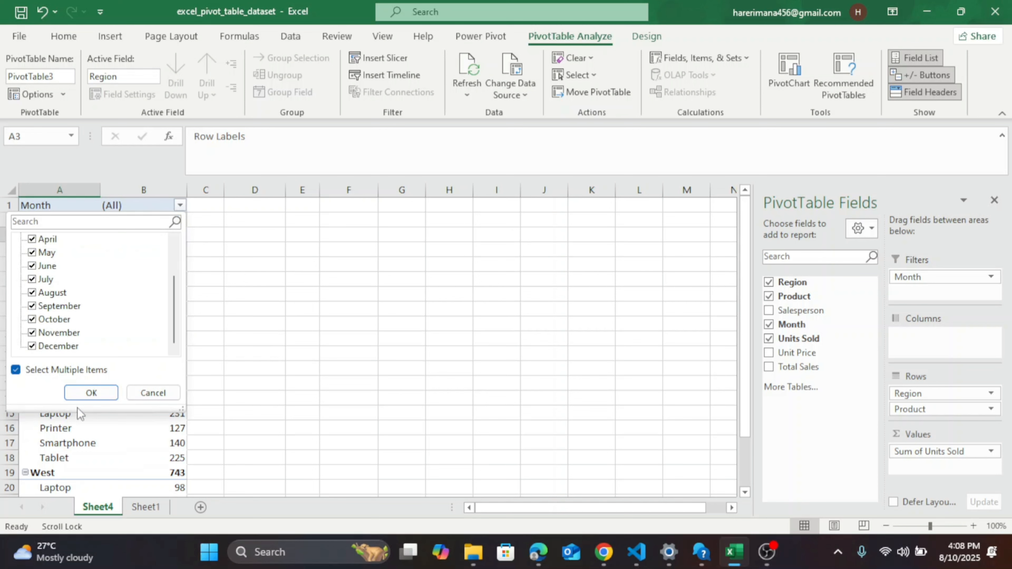
{"action": "left_click", "coordinate": [91, 393]}
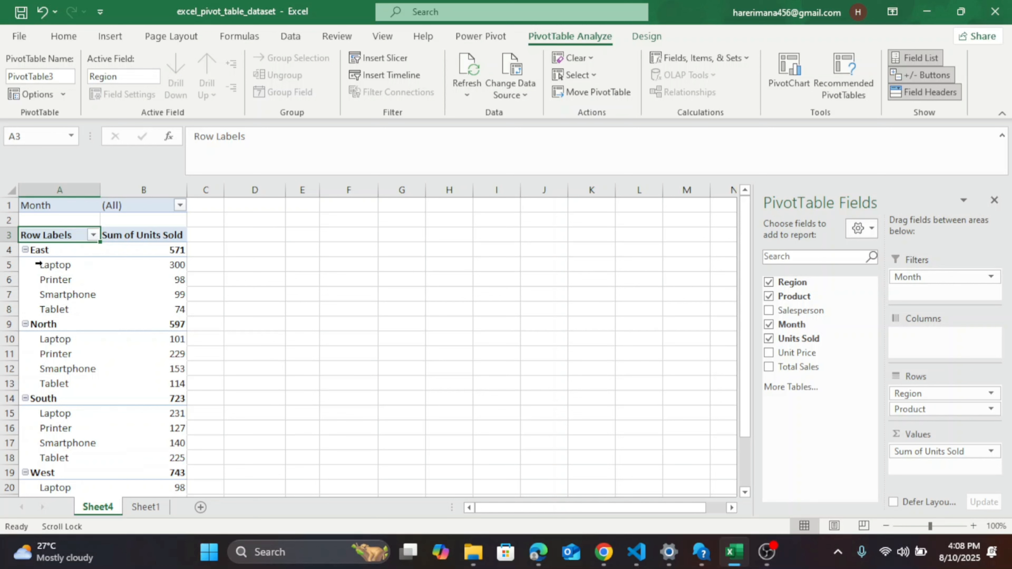
Exclude January, February, March and April from the pivot table using the Month filter.
{"action": "left_click", "coordinate": [180, 205]}
{"action": "scroll", "coordinate": [77, 335], "scroll_direction": "down", "scroll_amount": 2}
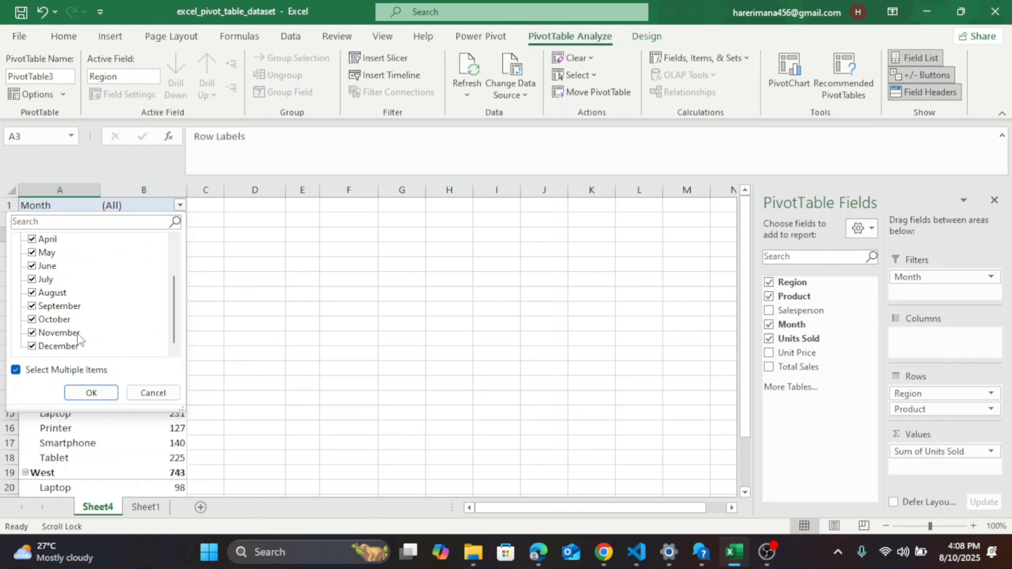
{"action": "left_click", "coordinate": [178, 207]}
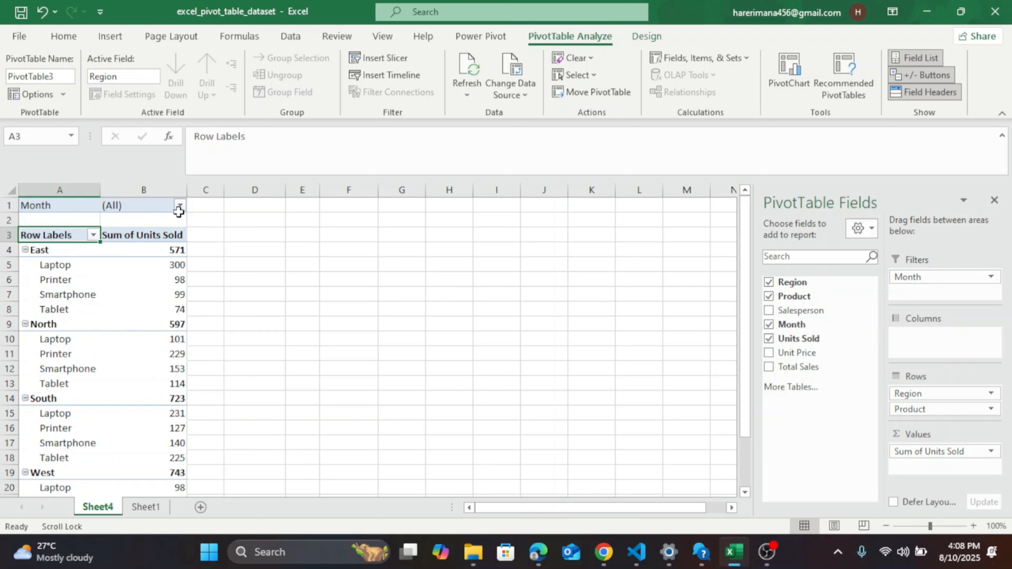
{"action": "mouse_move", "coordinate": [119, 312]}
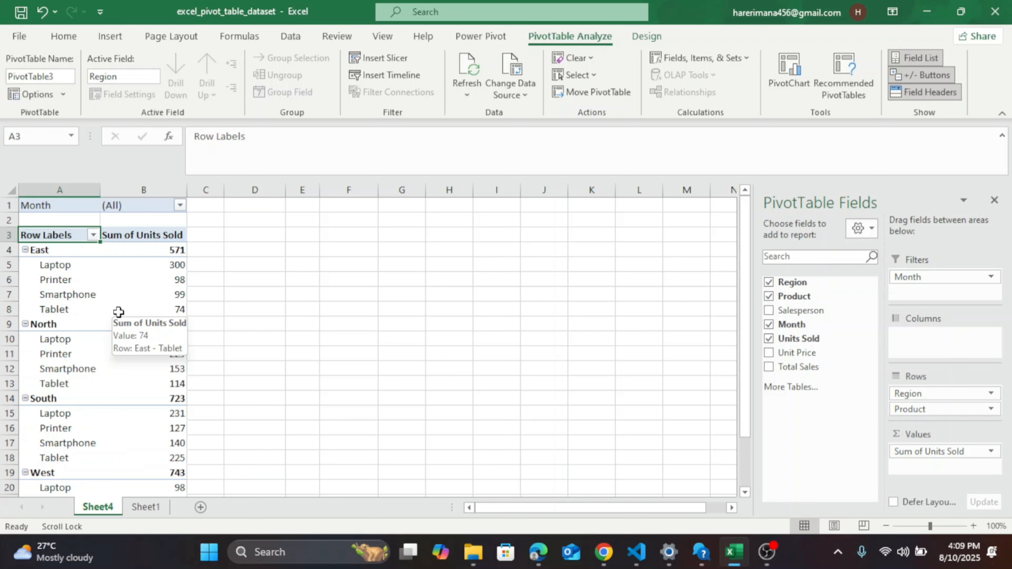
{"action": "left_click", "coordinate": [180, 206]}
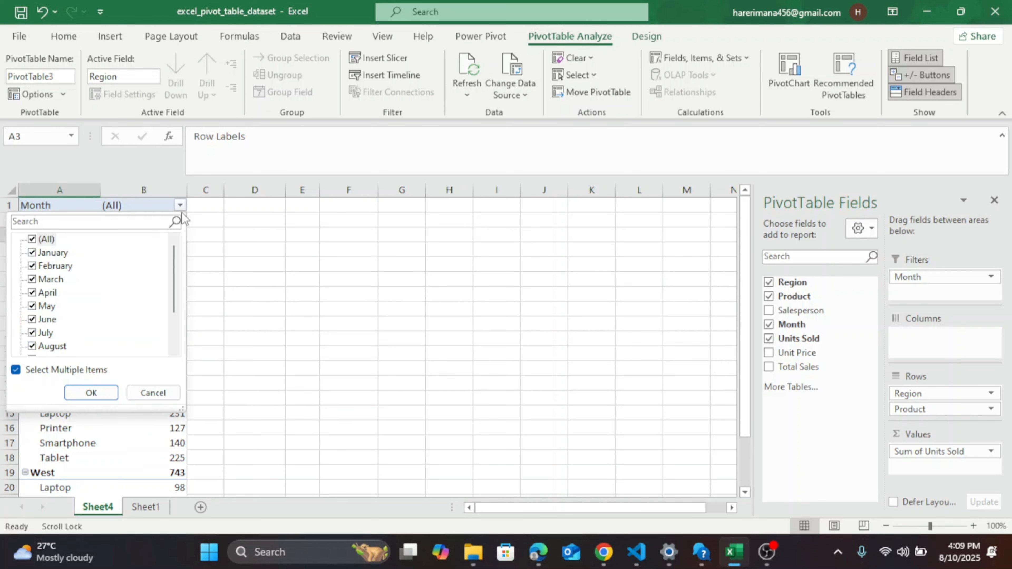
{"action": "left_click", "coordinate": [32, 253]}
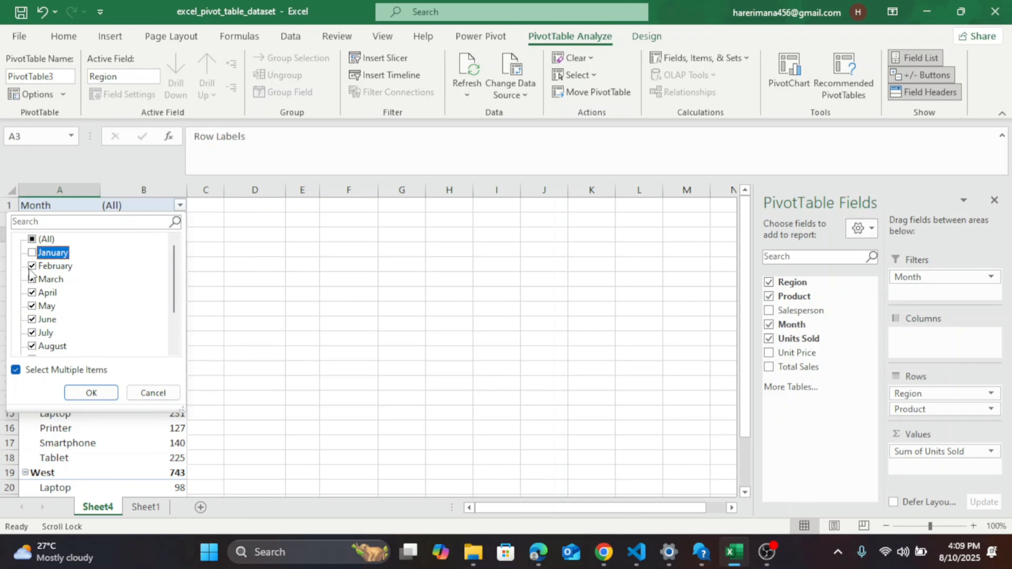
{"action": "left_click", "coordinate": [33, 266]}
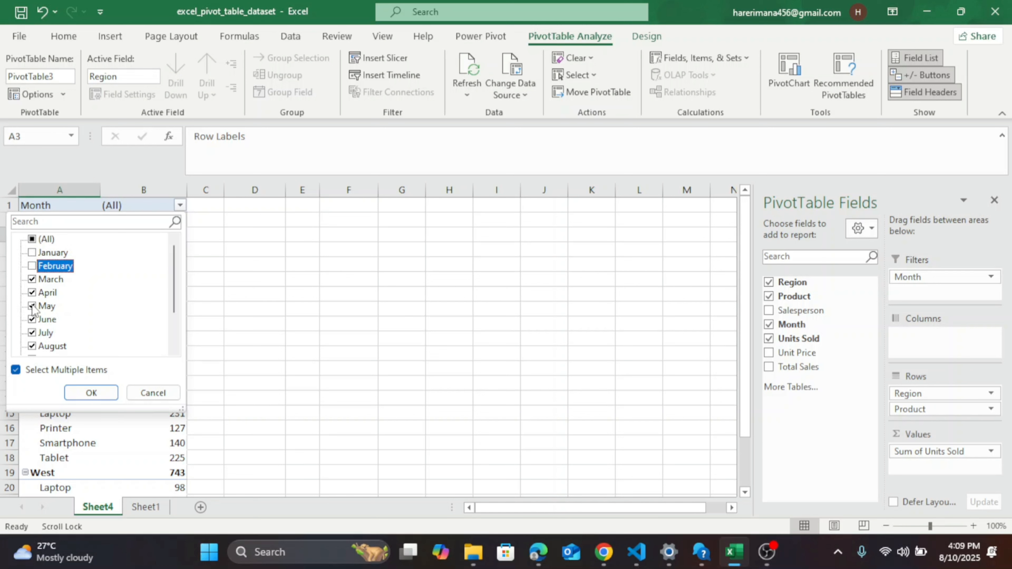
{"action": "left_click", "coordinate": [31, 280]}
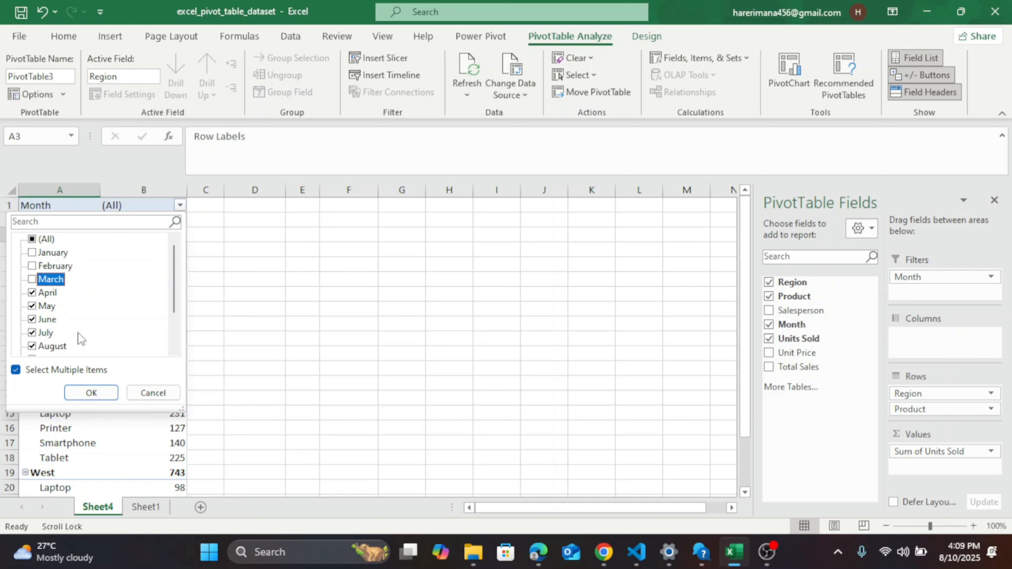
{"action": "left_click", "coordinate": [32, 293]}
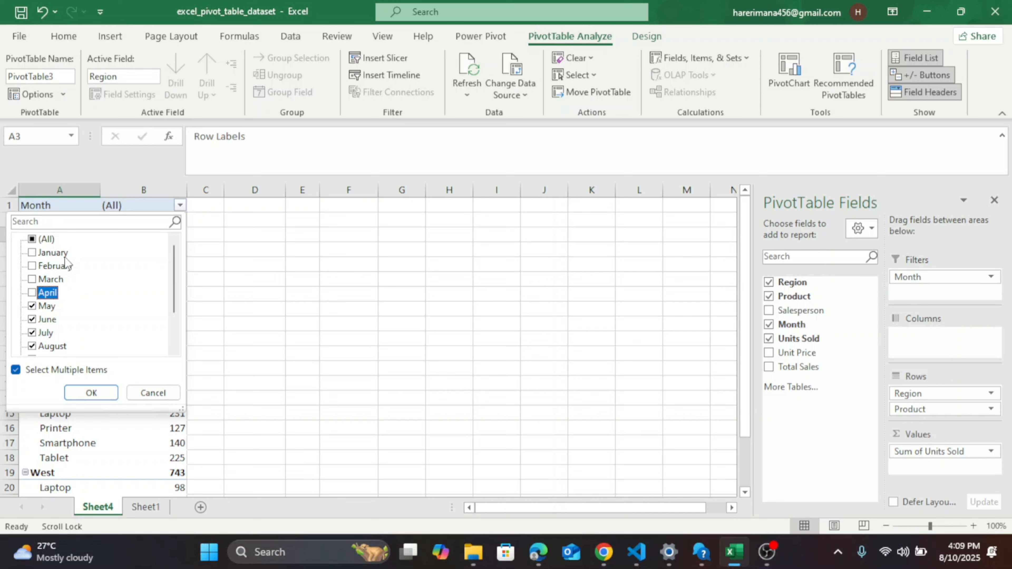
{"action": "left_click", "coordinate": [91, 393]}
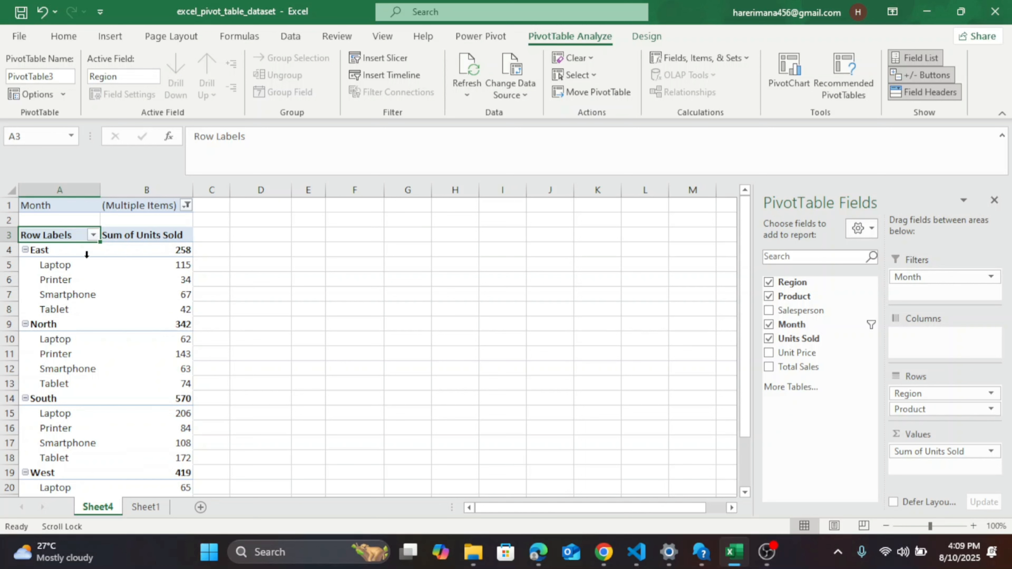
Try to re-include January, February, March and April in the Month filter, and remove Month from the report filters.
{"action": "left_click", "coordinate": [186, 205]}
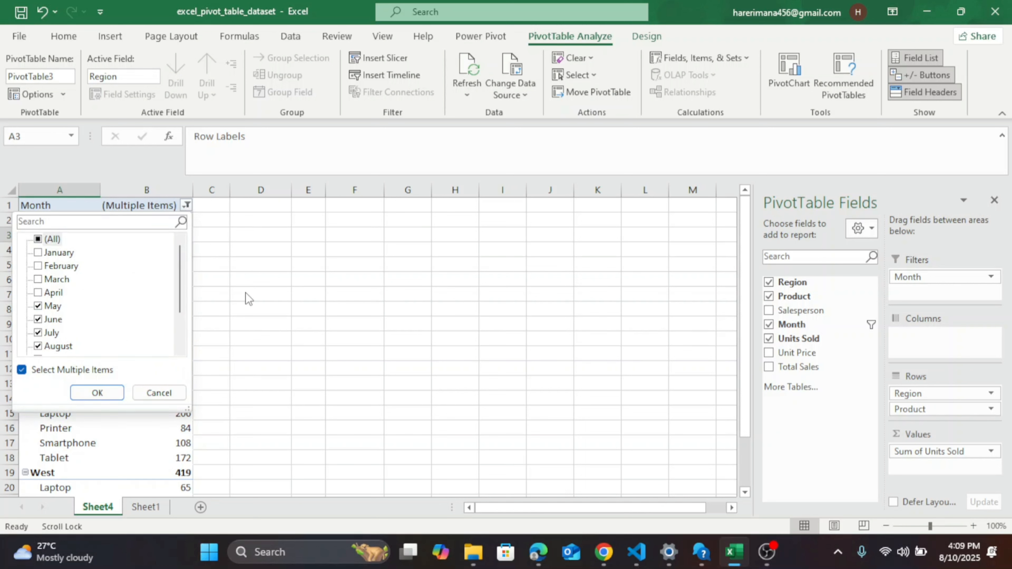
{"action": "left_click", "coordinate": [38, 252]}
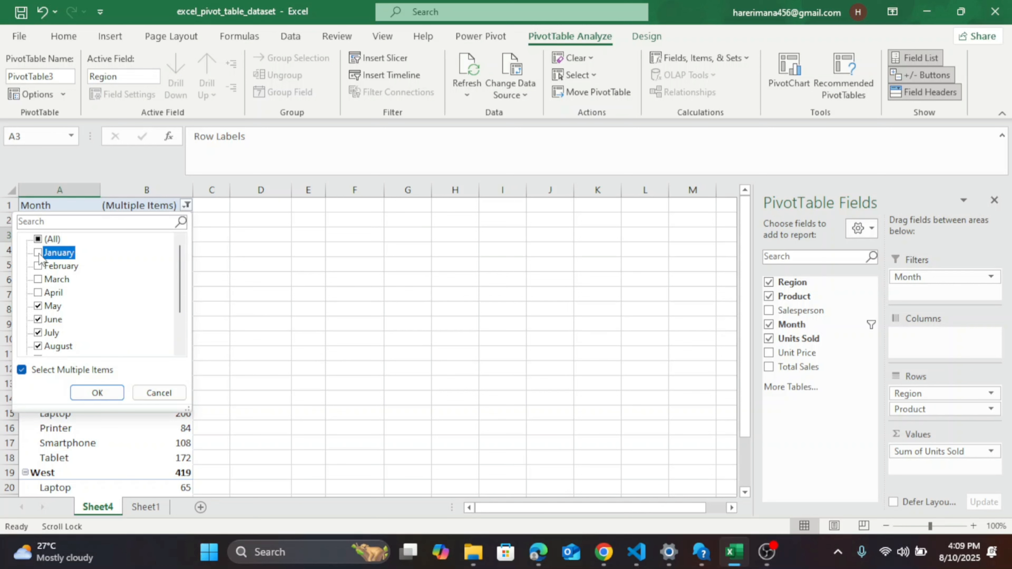
{"action": "left_click", "coordinate": [38, 266]}
{"action": "left_click", "coordinate": [38, 293]}
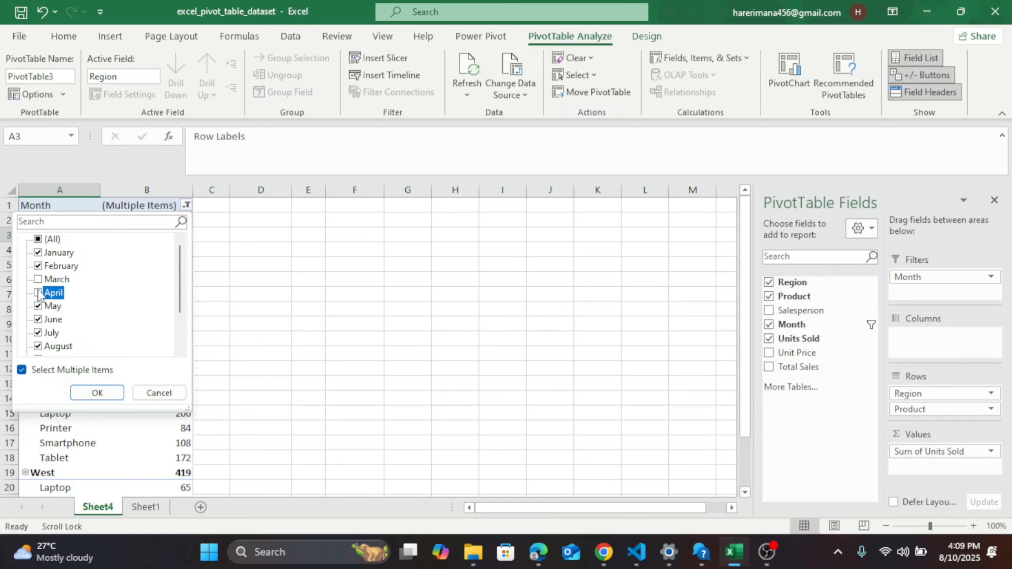
{"action": "left_click", "coordinate": [39, 280]}
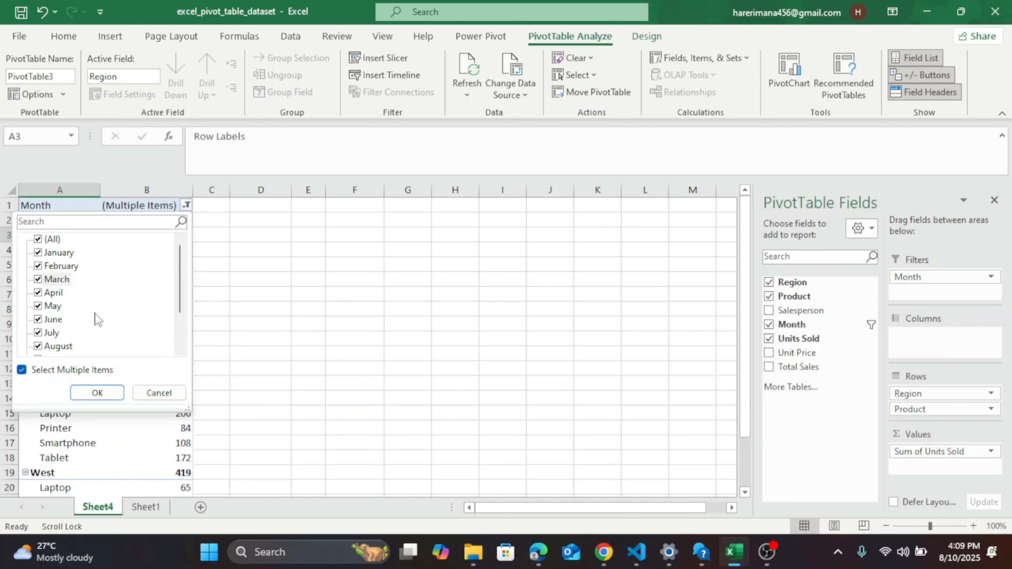
{"action": "left_click", "coordinate": [236, 243]}
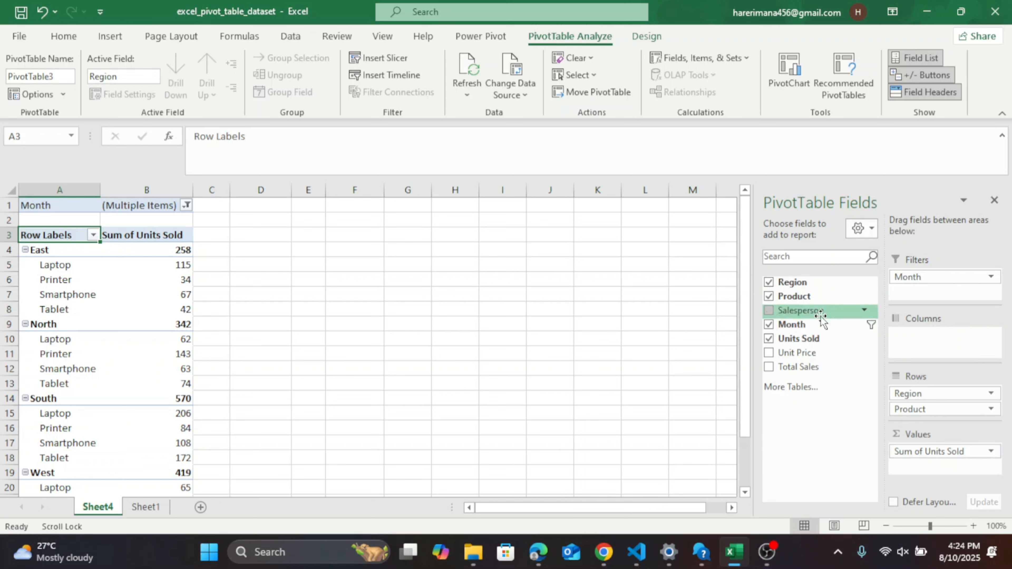
{"action": "left_click_drag", "start_coordinate": [916, 275], "coordinate": [806, 311]}
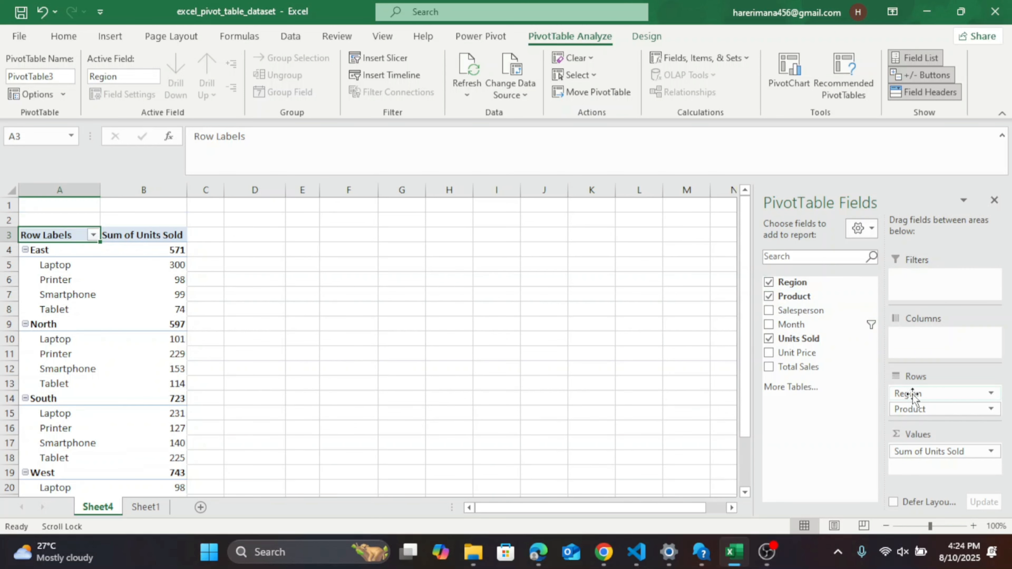
{"action": "left_click", "coordinate": [992, 452]}
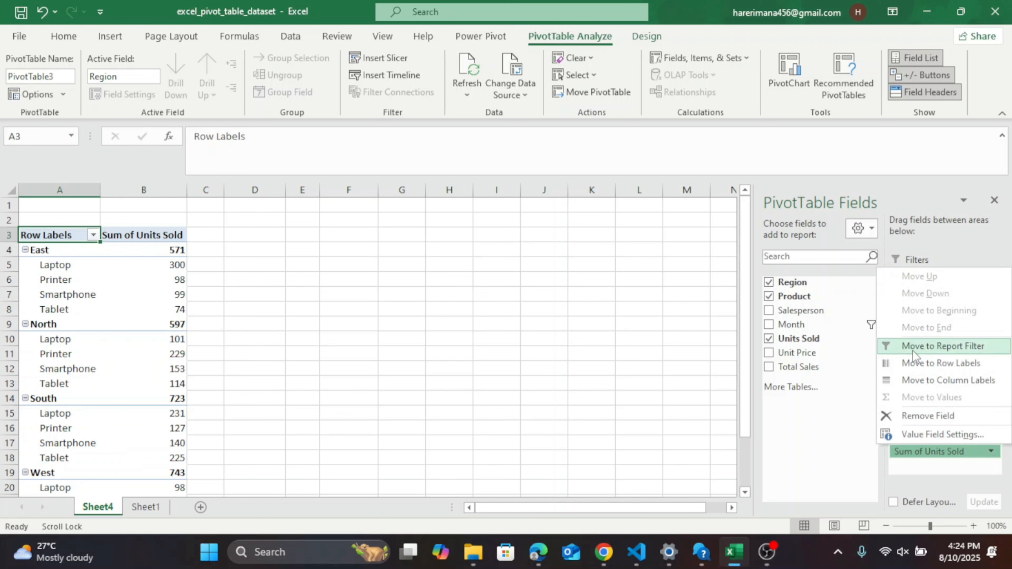
{"action": "left_click", "coordinate": [937, 433]}
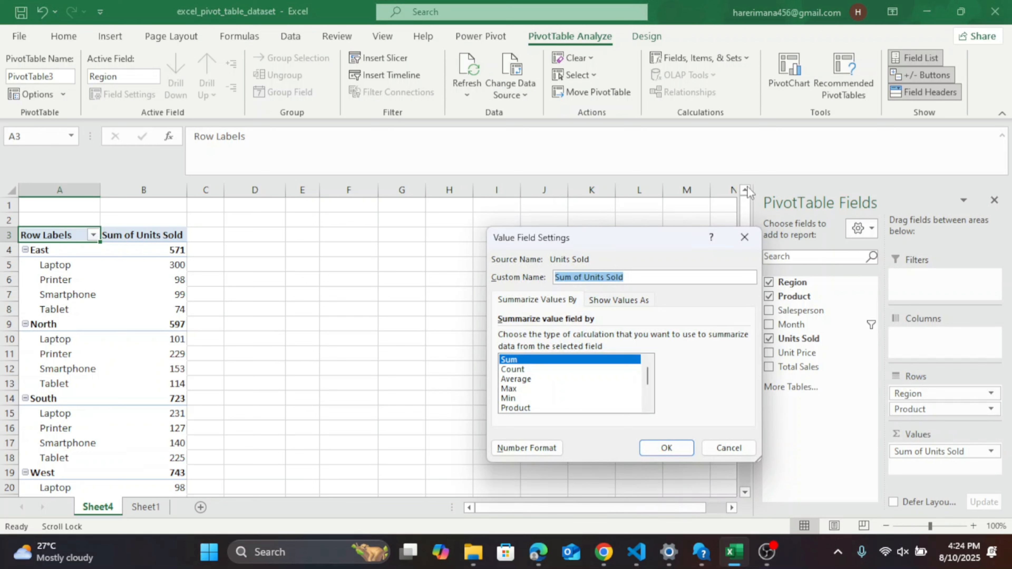
{"action": "left_click", "coordinate": [744, 237]}
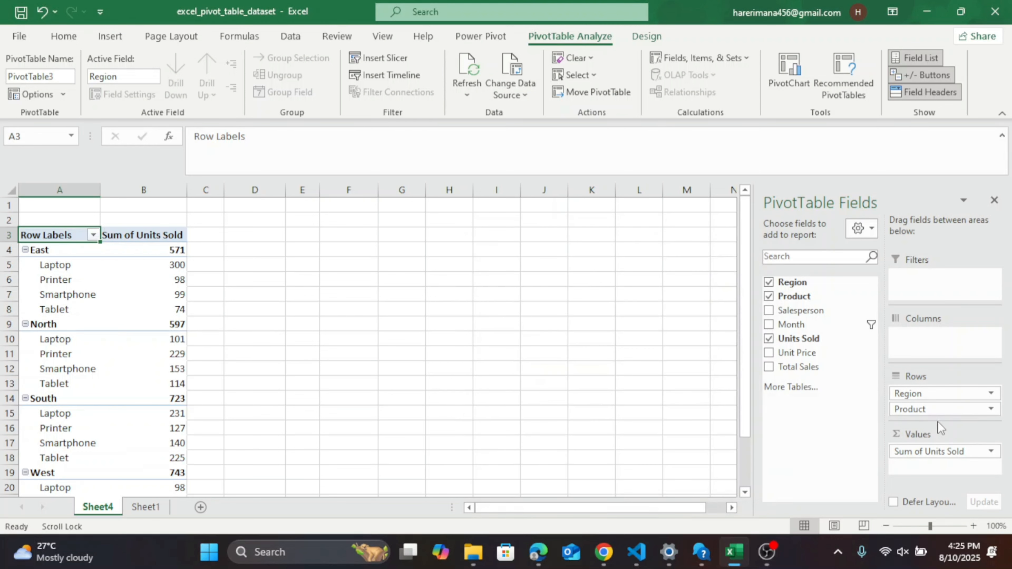
Change the Units Sold value field to summarize by Average.
{"action": "left_click", "coordinate": [992, 452]}
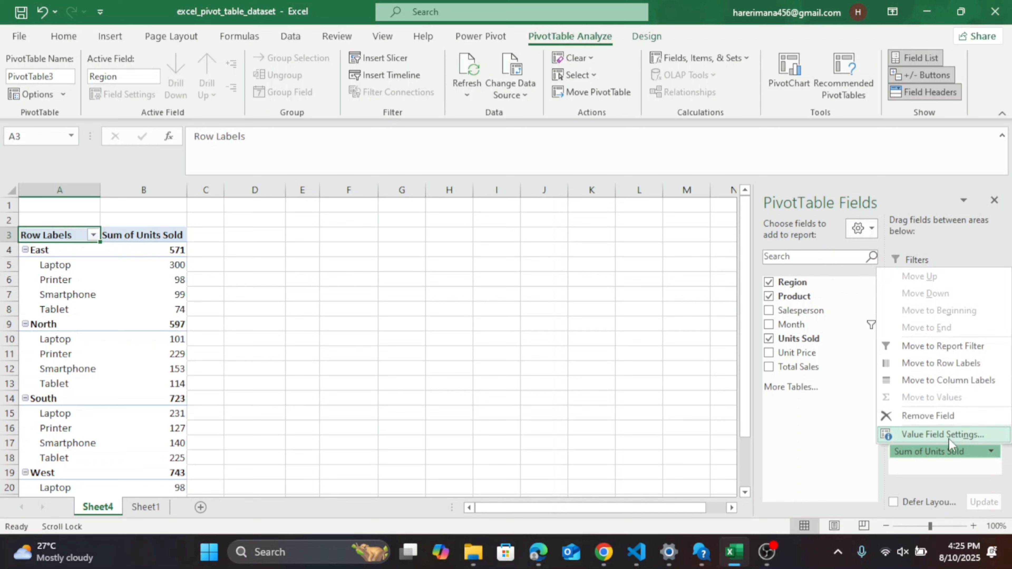
{"action": "left_click", "coordinate": [949, 439]}
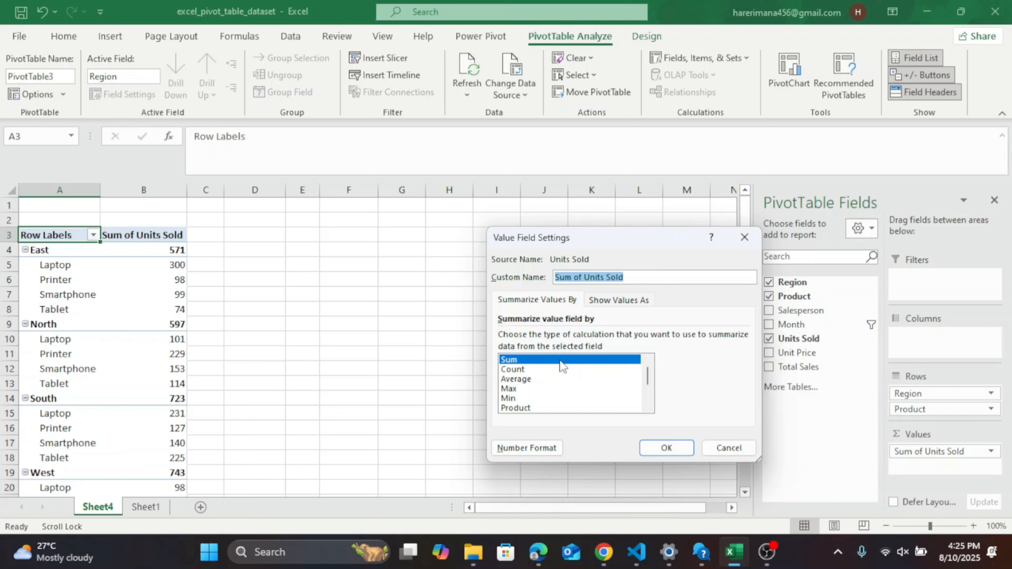
{"action": "left_click", "coordinate": [523, 379]}
{"action": "left_click", "coordinate": [668, 449]}
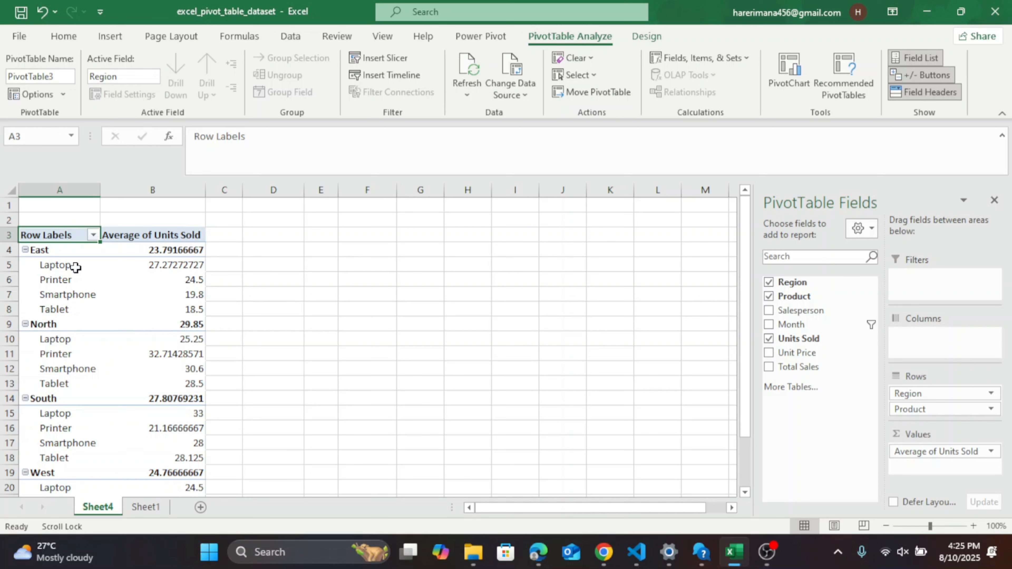
Summarize the Units Sold values by Max.
{"action": "mouse_move", "coordinate": [166, 266]}
{"action": "right_click", "coordinate": [161, 236]}
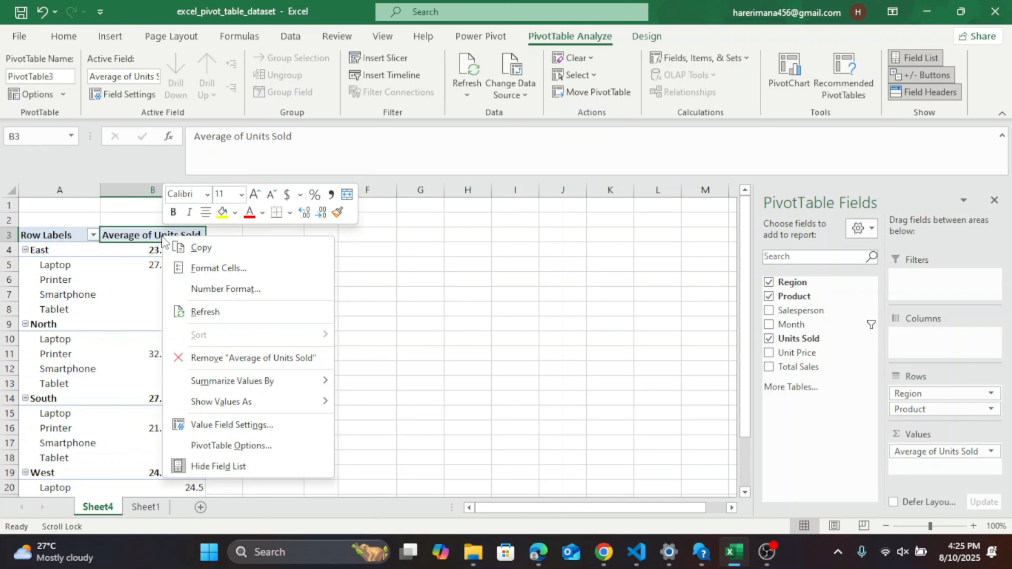
{"action": "mouse_move", "coordinate": [217, 374]}
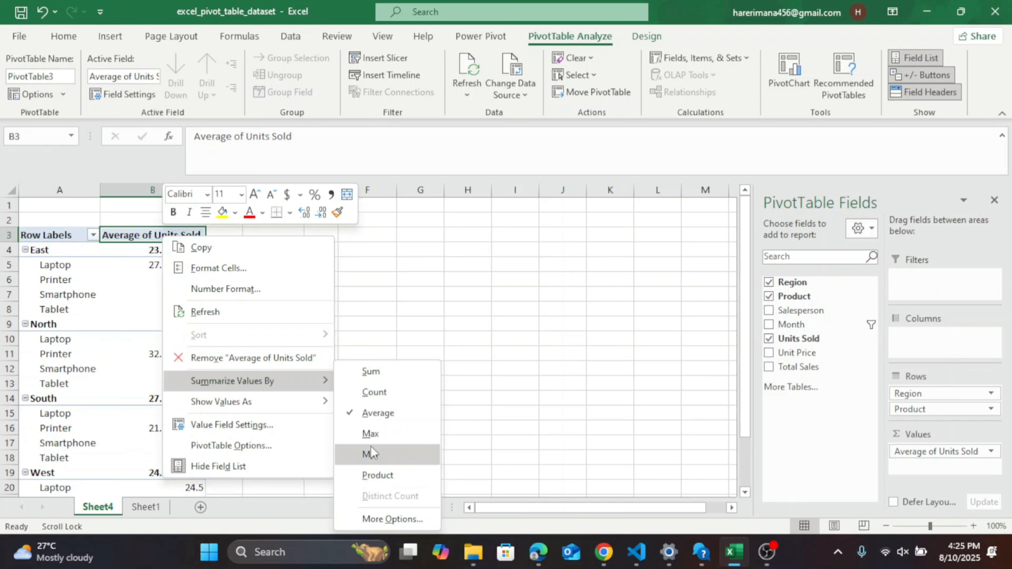
{"action": "left_click", "coordinate": [369, 436]}
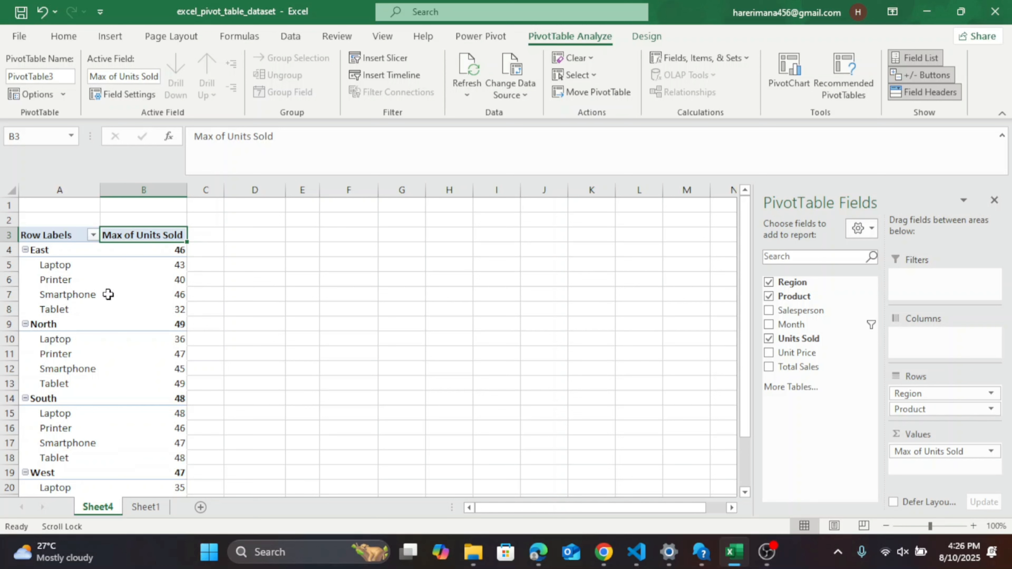
Show the Max of Units Sold values as % of Grand Total.
{"action": "mouse_move", "coordinate": [186, 294]}
{"action": "mouse_move", "coordinate": [180, 326]}
{"action": "right_click", "coordinate": [155, 236]}
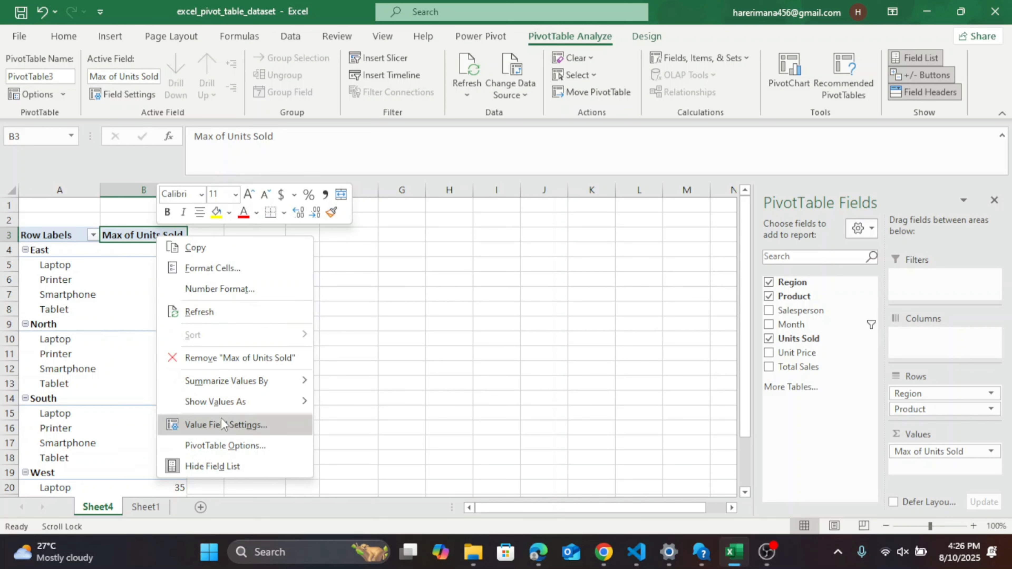
{"action": "mouse_move", "coordinate": [238, 403]}
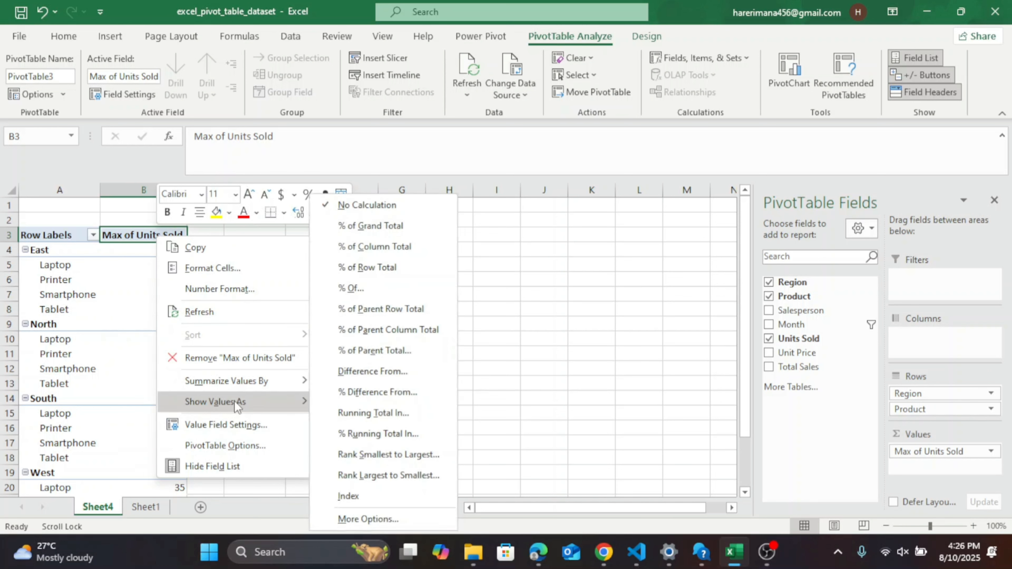
{"action": "left_click", "coordinate": [395, 226]}
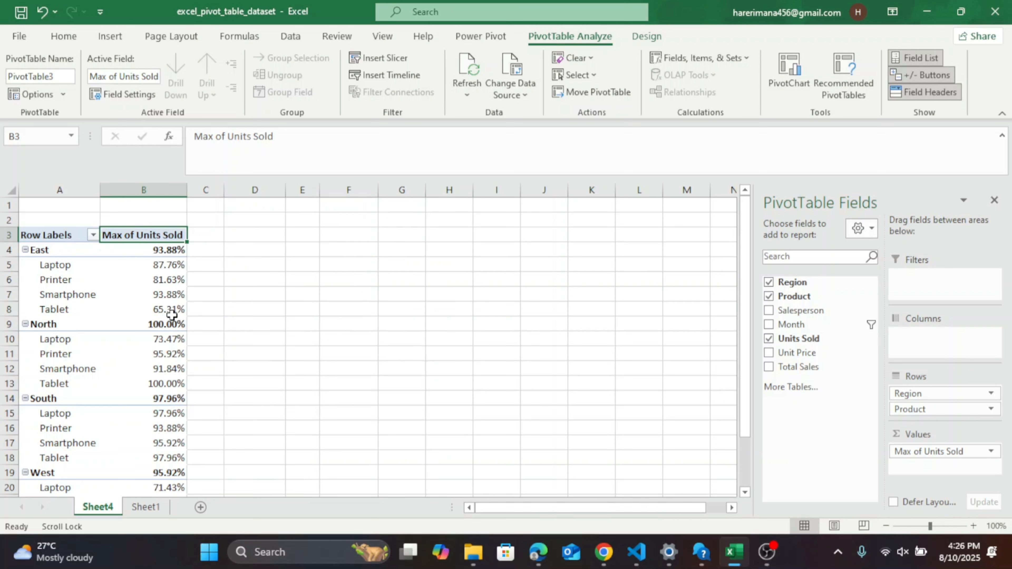
Show the Max of Units Sold values as % of Column Total.
{"action": "right_click", "coordinate": [148, 237]}
{"action": "mouse_move", "coordinate": [245, 405]}
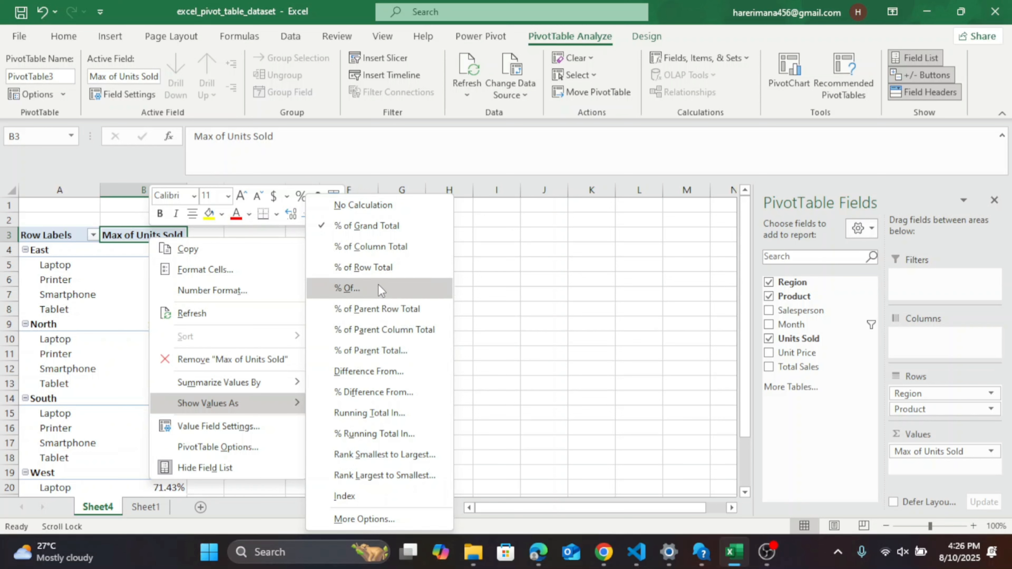
{"action": "left_click", "coordinate": [363, 250]}
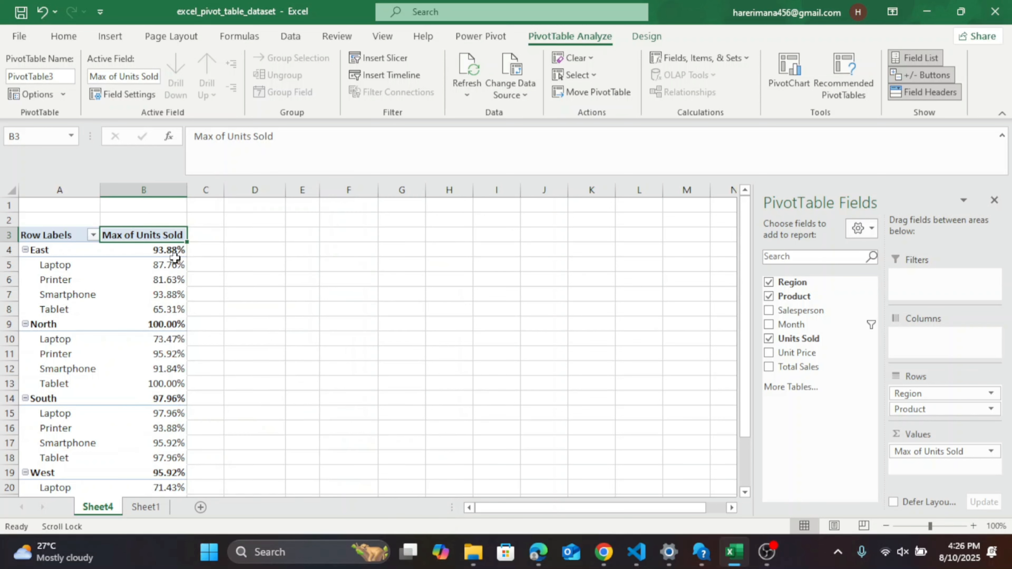
Set the Max of Units Sold values to display with No Calculation.
{"action": "right_click", "coordinate": [158, 237]}
{"action": "mouse_move", "coordinate": [238, 413]}
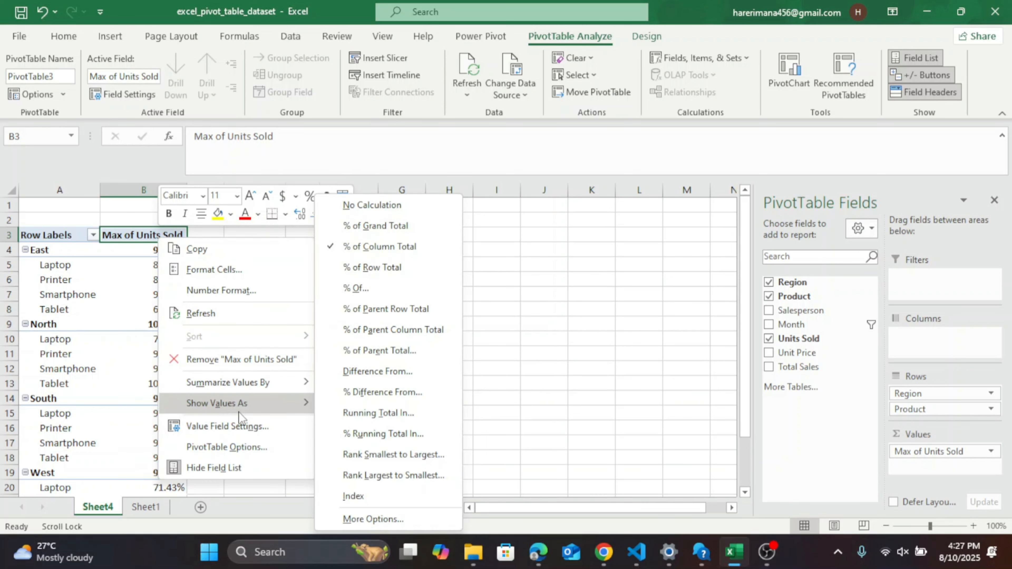
{"action": "left_click", "coordinate": [369, 207]}
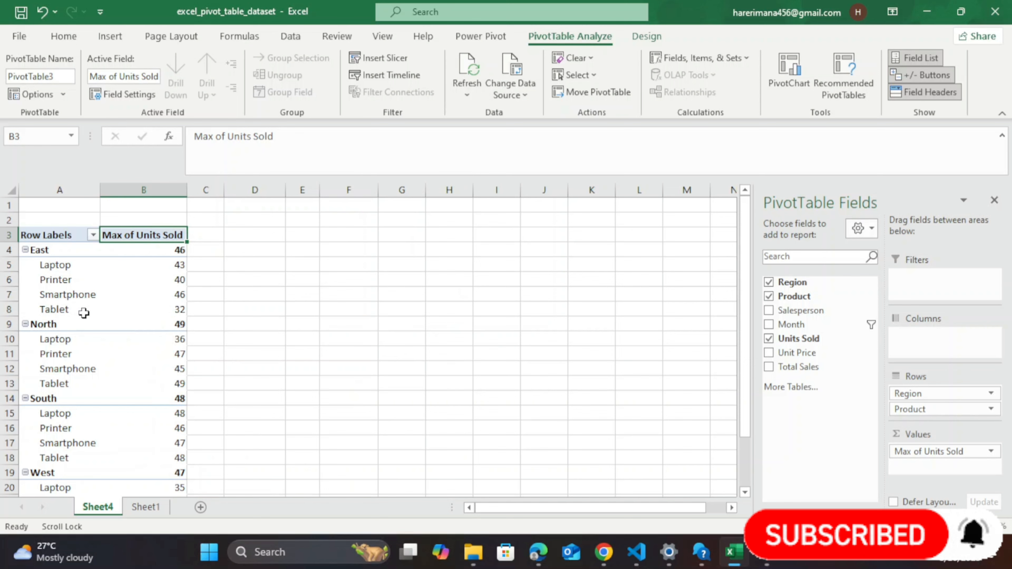